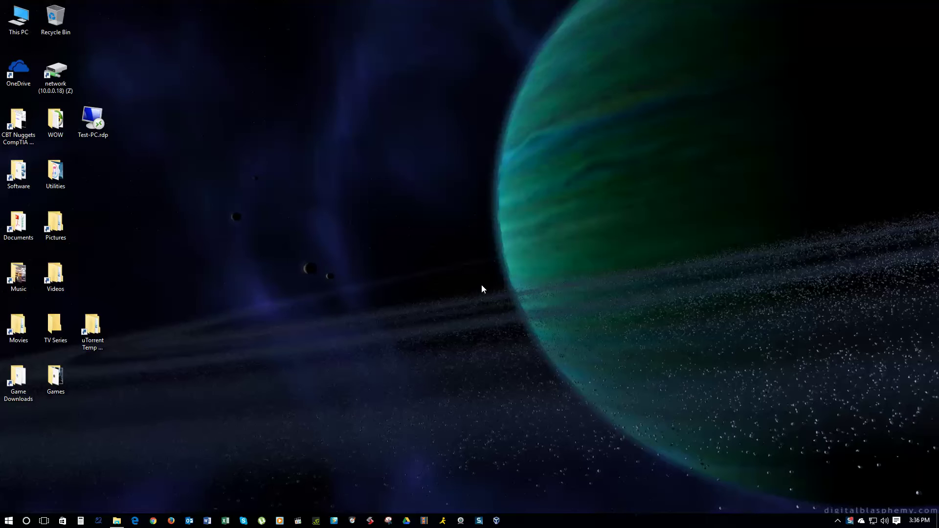
Search the Start menu for 'task ma' and launch Task Manager from the results.
right_click(553, 525)
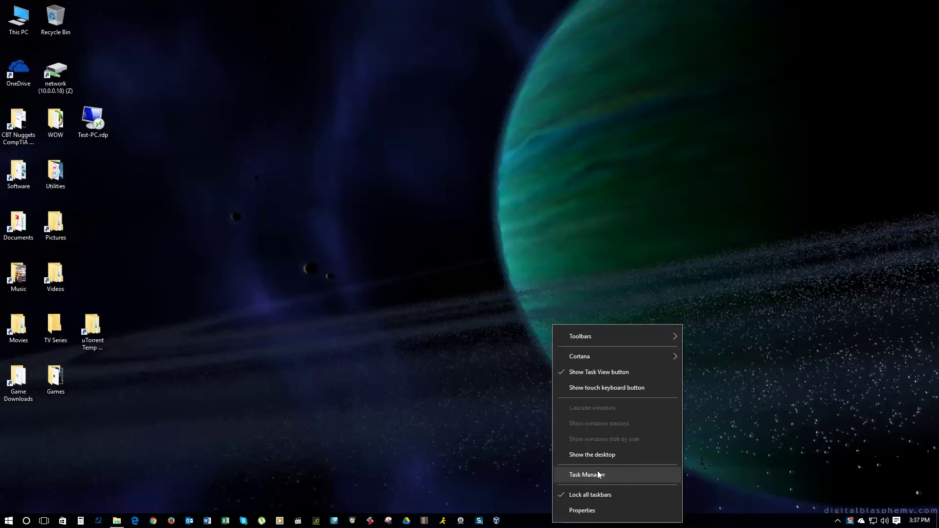
right_click(9, 520)
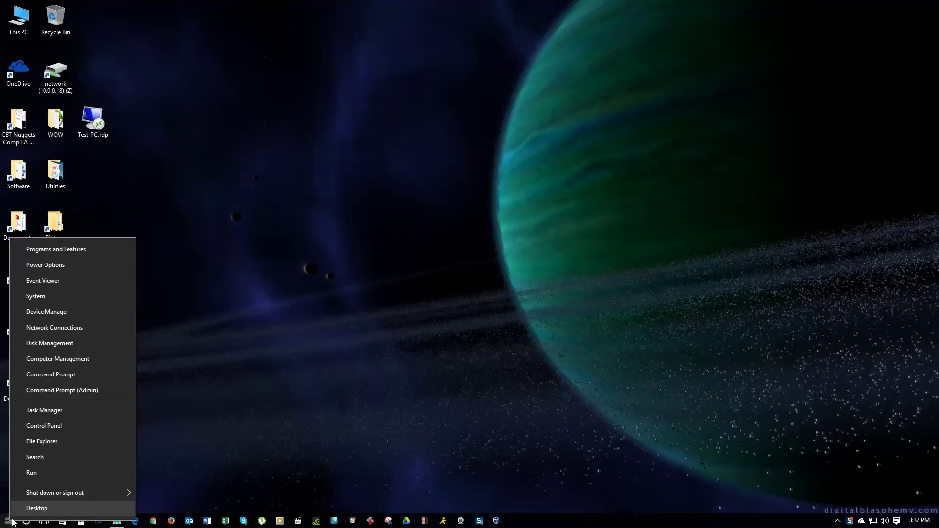
click(245, 410)
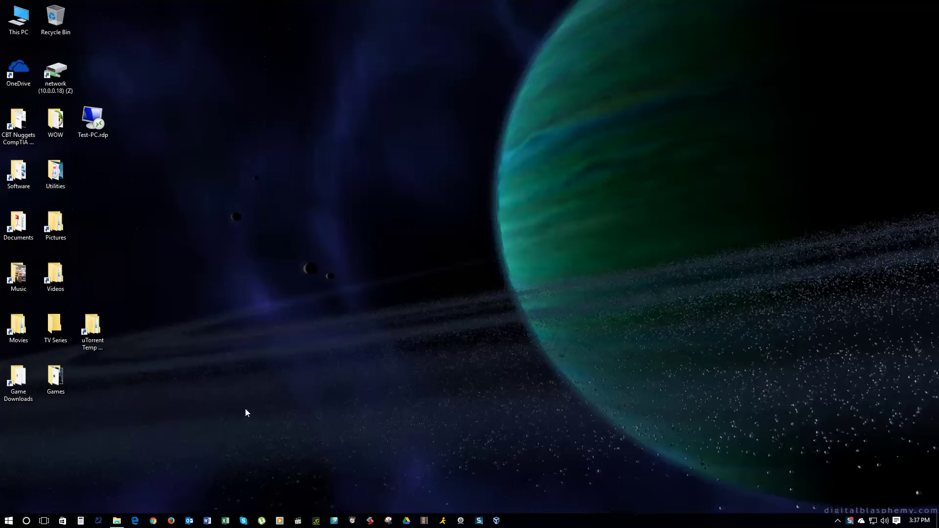
click(9, 520)
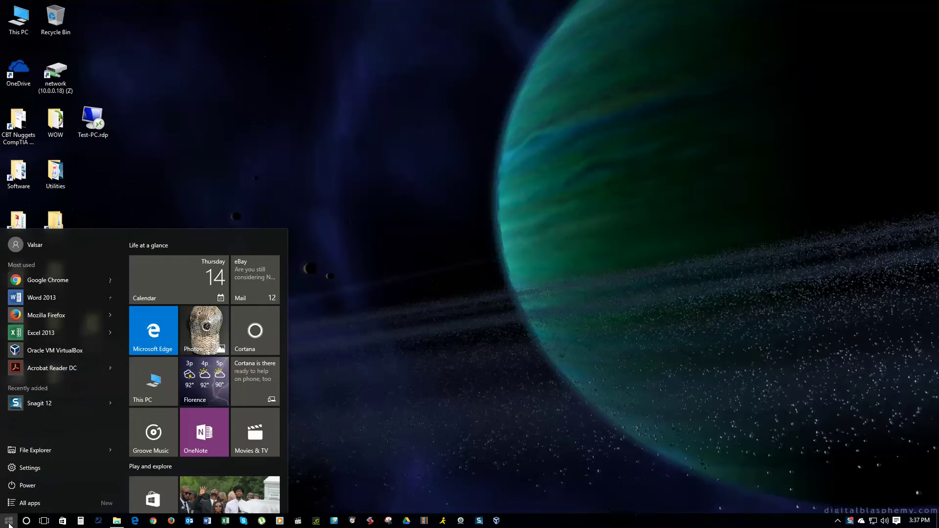
text(task ma)
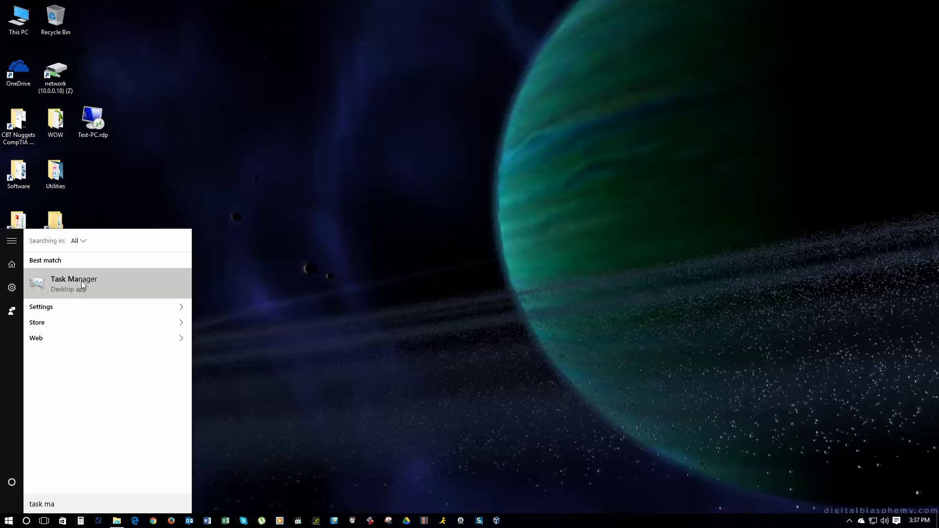
click(81, 281)
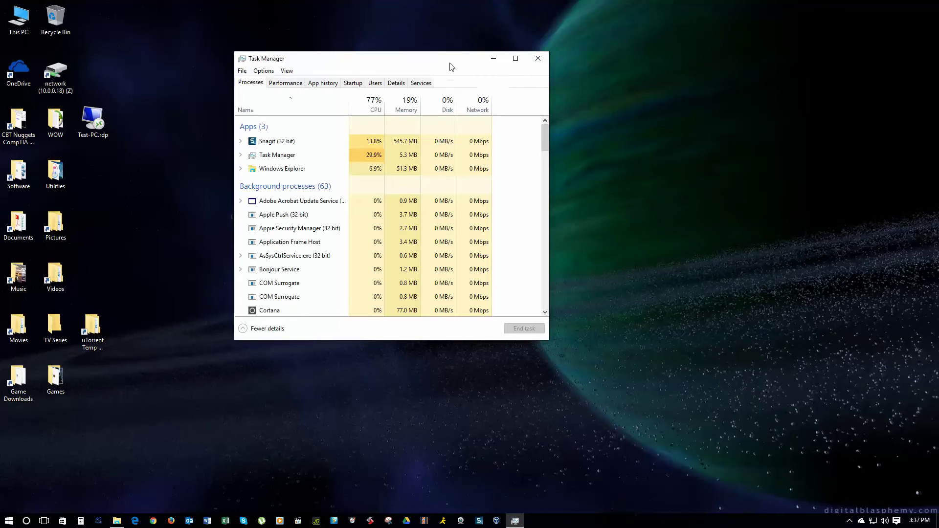
Move the Task Manager window toward the screen centre and show the Performance tab's CPU details.
drag(449, 62, 492, 99)
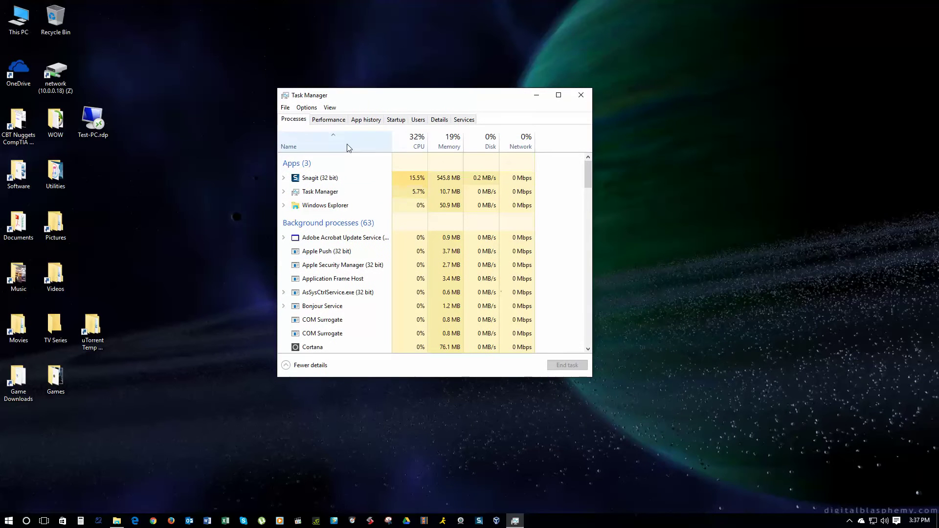
click(331, 121)
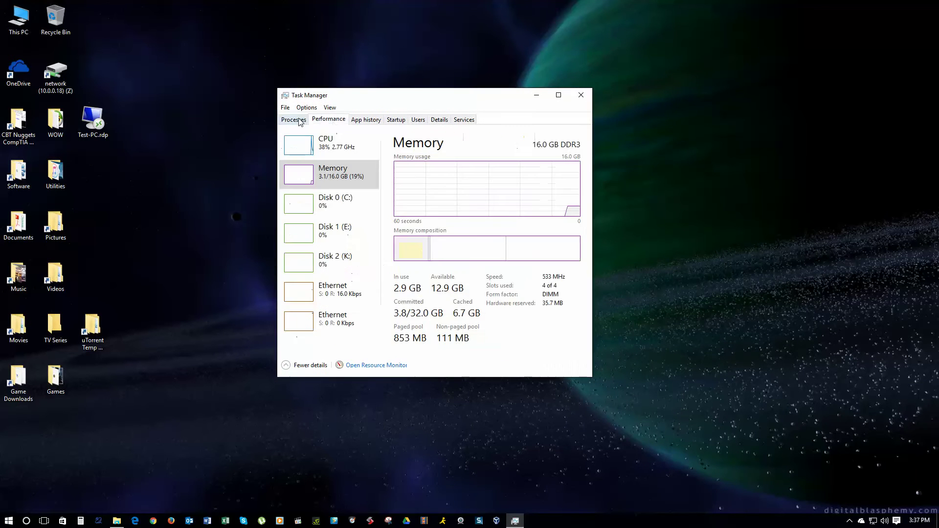
click(311, 154)
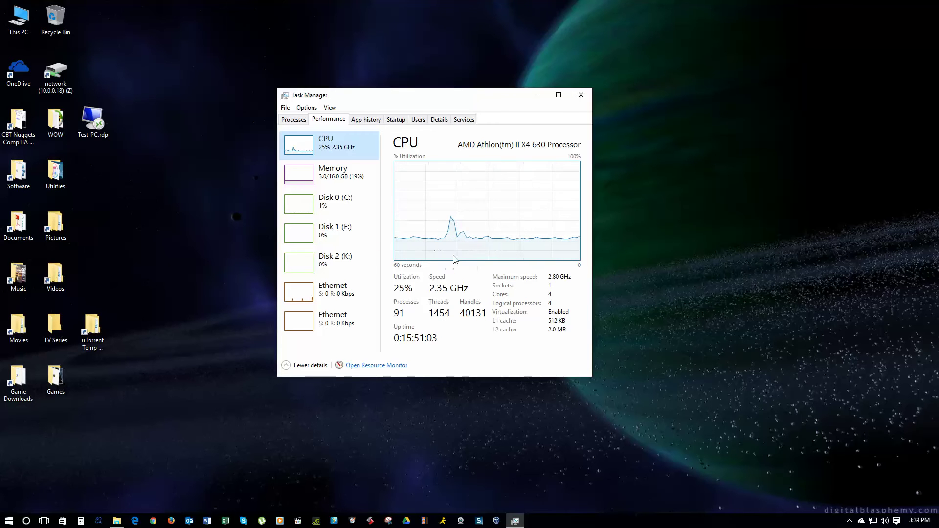
Show the Memory page: 3.8/32.0 GB committed, 6.7 GB cached, 533 MHz speed.
click(339, 178)
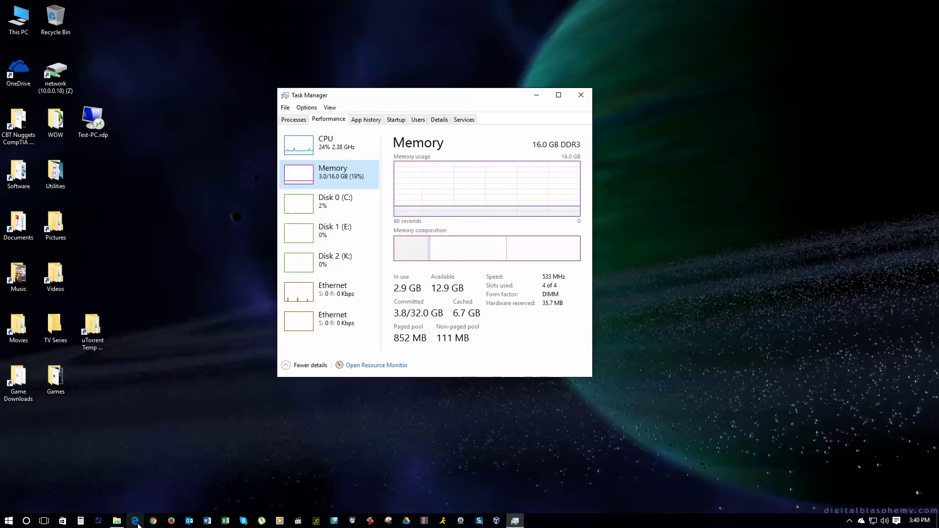
Launch Microsoft Edge, Firefox and Word from the taskbar.
click(137, 522)
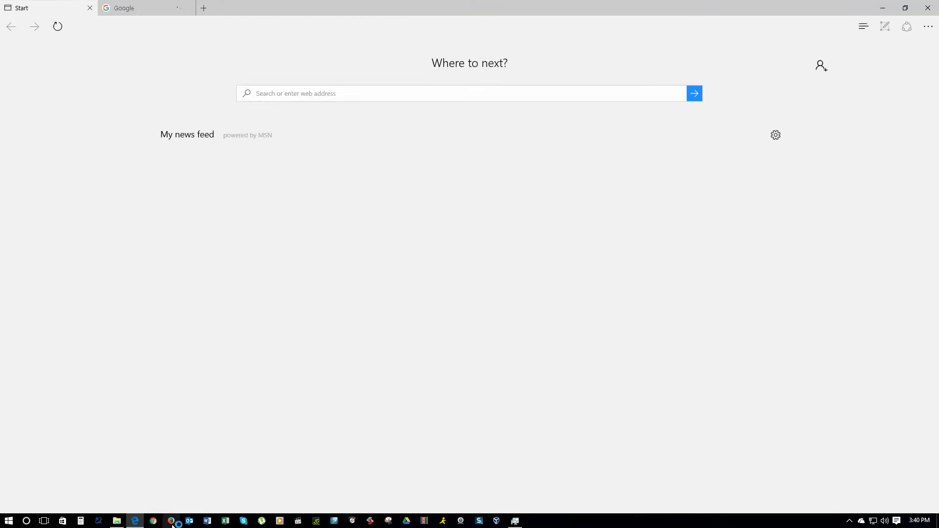
click(171, 522)
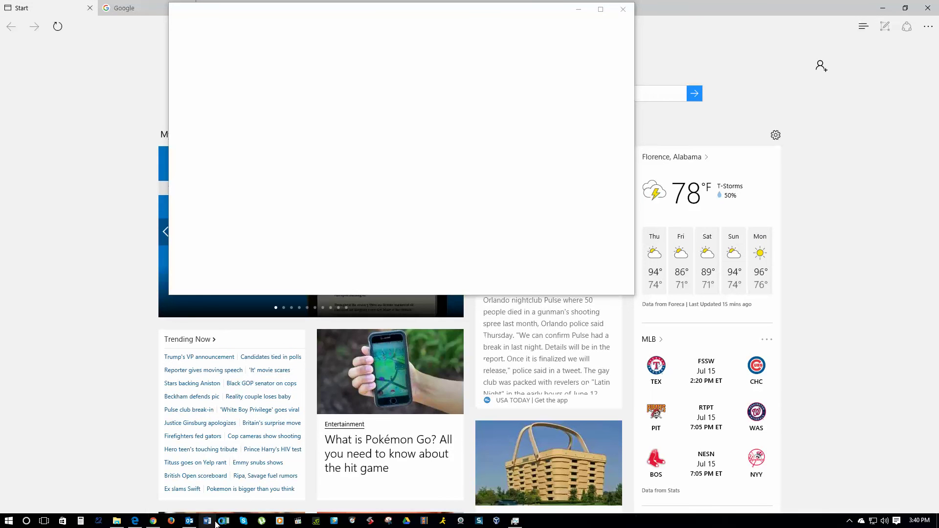
click(215, 523)
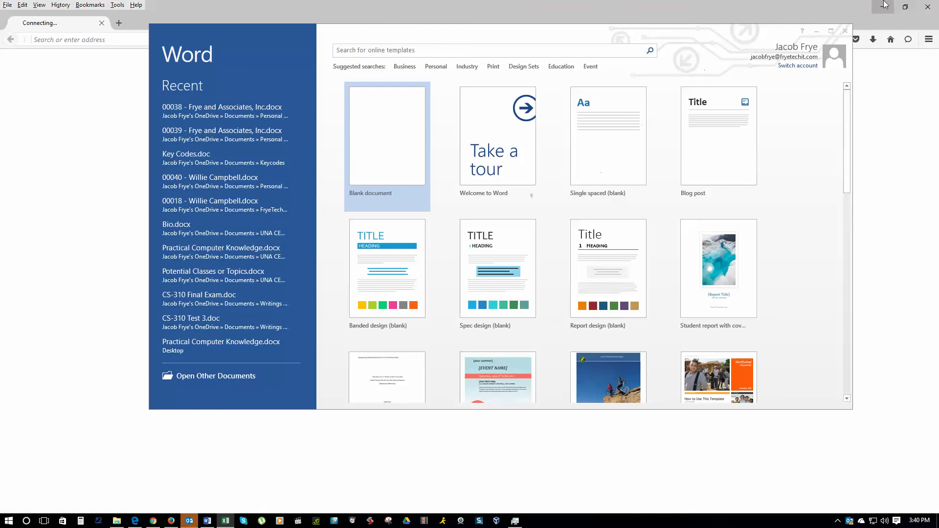
Minimize Firefox, clear all windows with Win+D, then restore Task Manager.
click(883, 11)
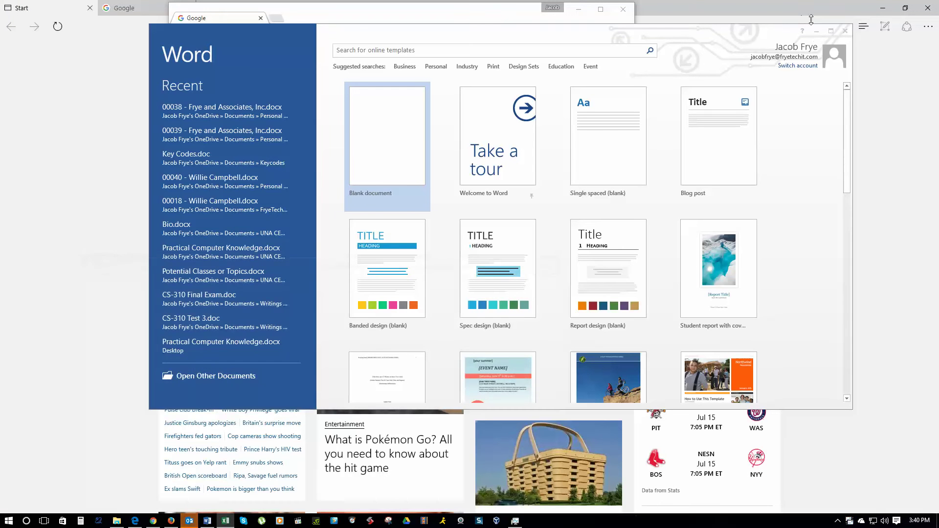
key(super)
key(super)
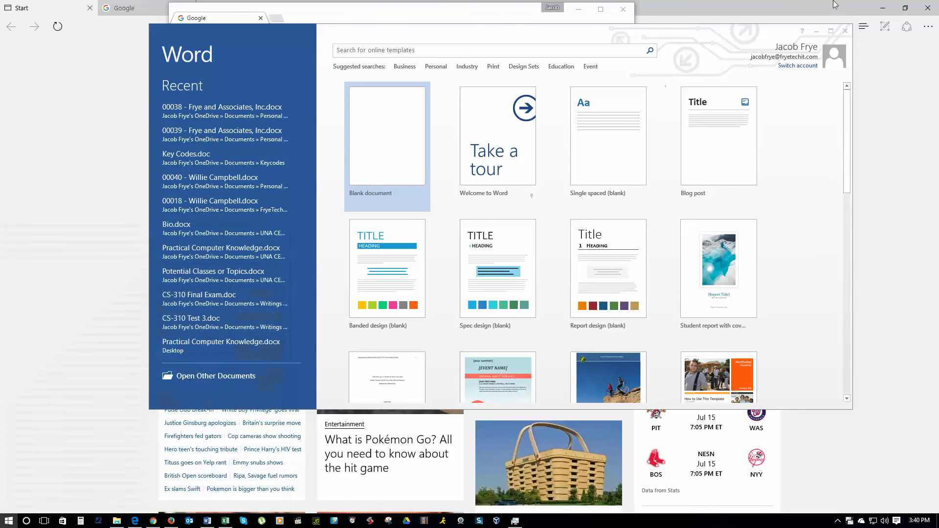
key(super+d)
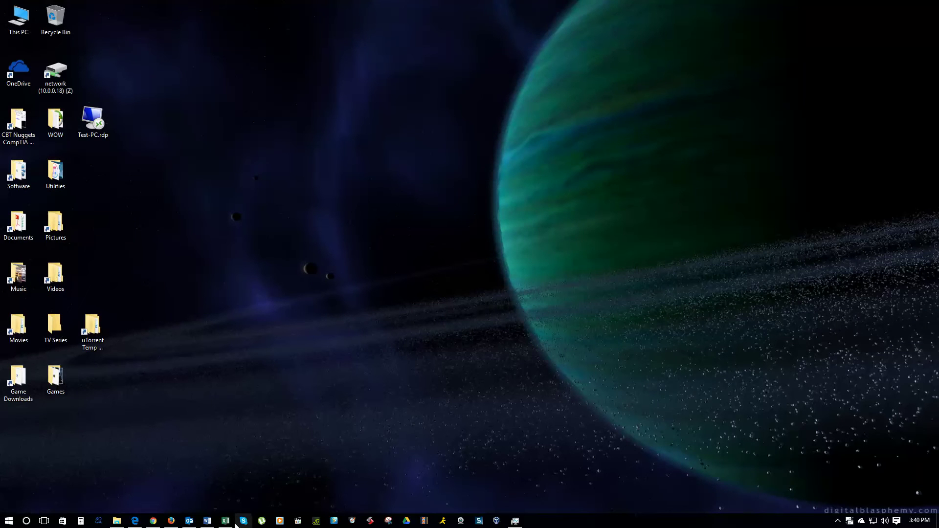
click(515, 520)
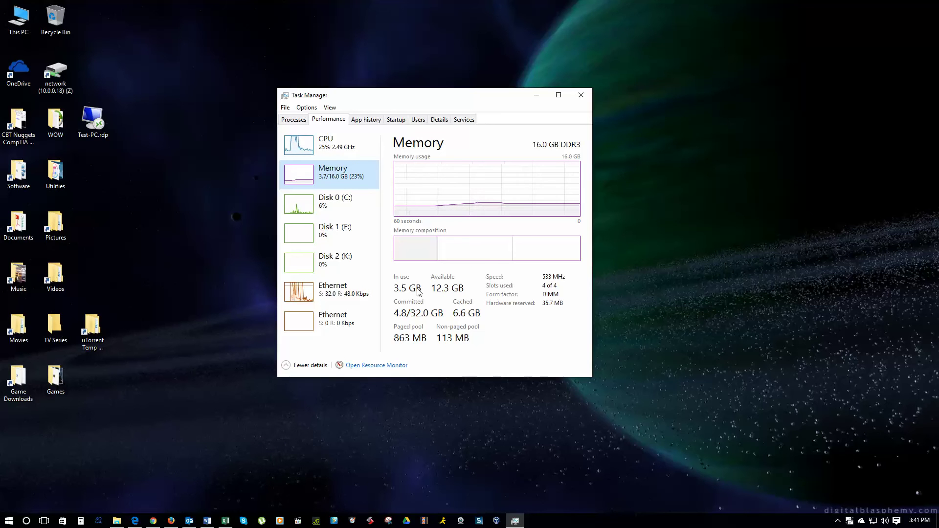
Close the Word, Firefox, Chrome and Edge windows from the taskbar, dropping memory in use to 3.0 GB.
right_click(223, 518)
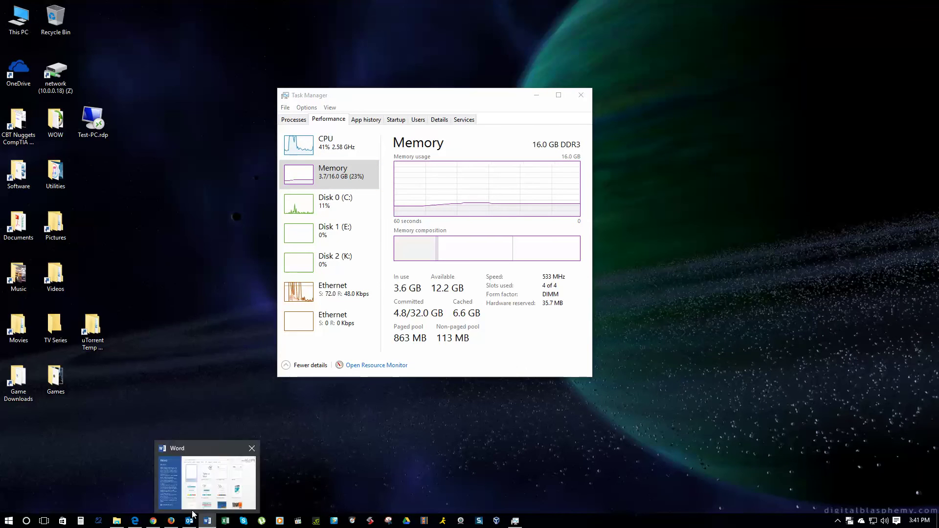
right_click(207, 520)
click(190, 506)
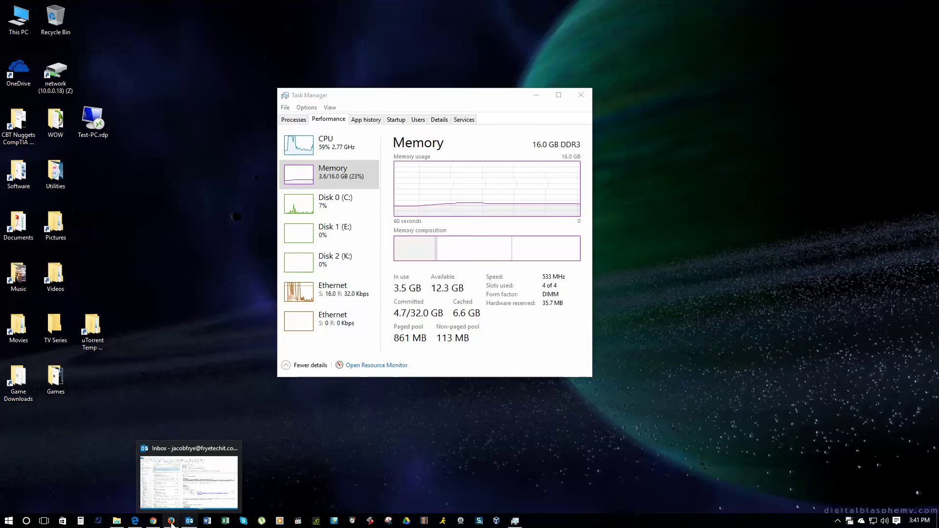
right_click(172, 522)
click(149, 518)
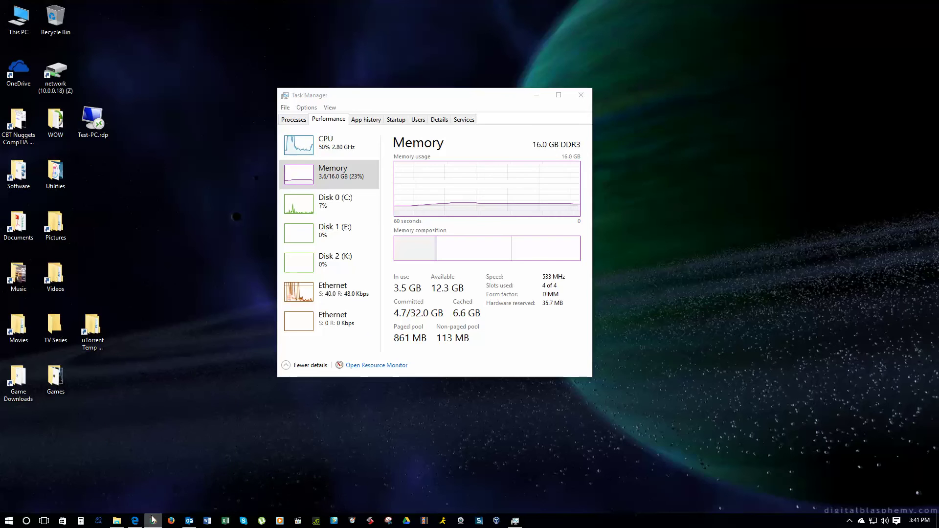
right_click(153, 521)
click(144, 504)
right_click(135, 520)
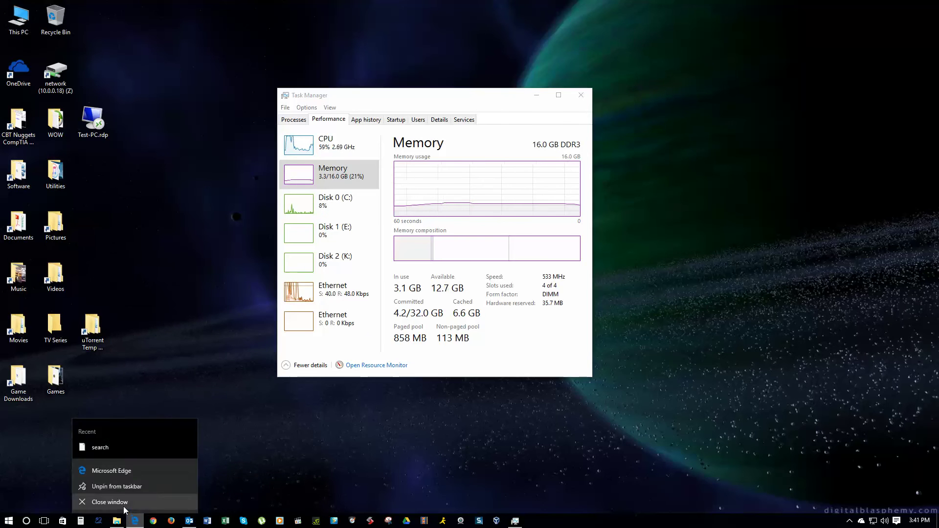
click(126, 503)
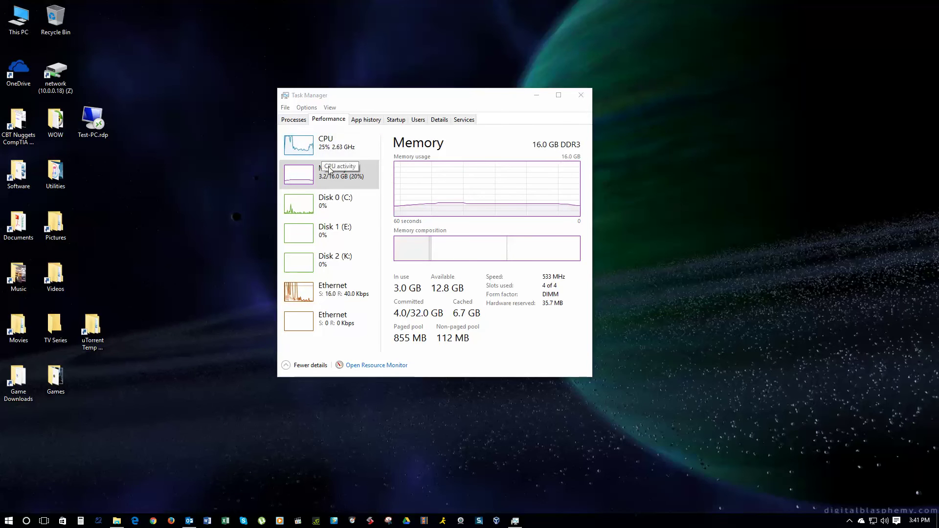
View Disk 0 (C:), then Disk 1 (E:), the 932 GB drive holding the page file.
click(325, 215)
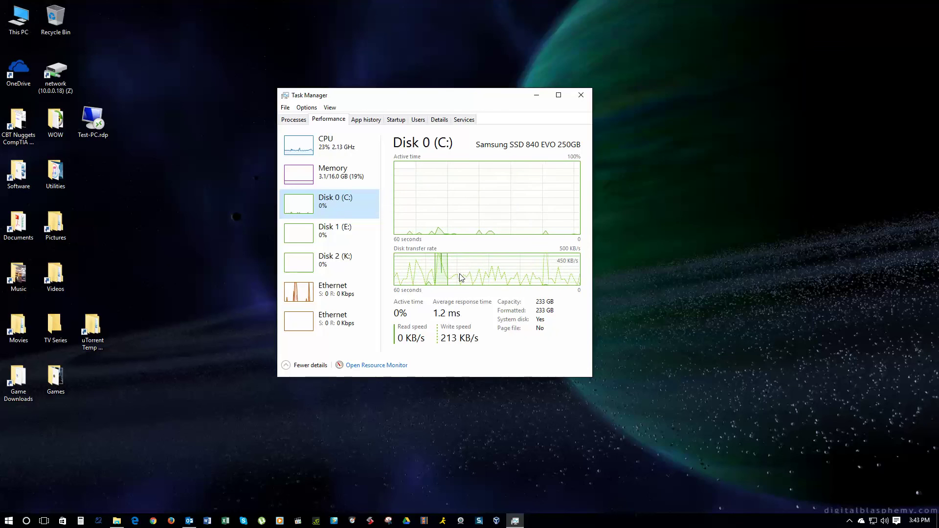
click(341, 234)
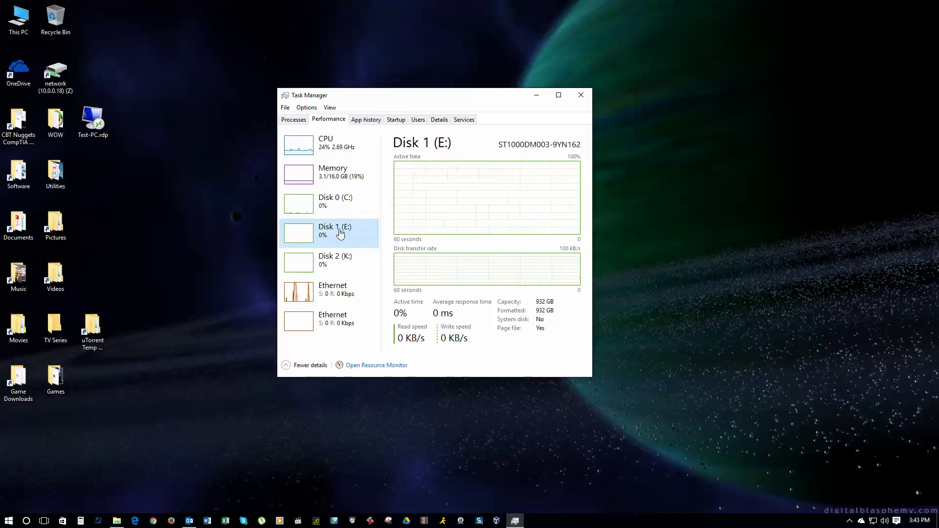
Toggle between Disk 1 (E:) and Disk 2 (K:), ending on Disk 2 (K:) without page file.
click(342, 266)
click(337, 240)
click(342, 264)
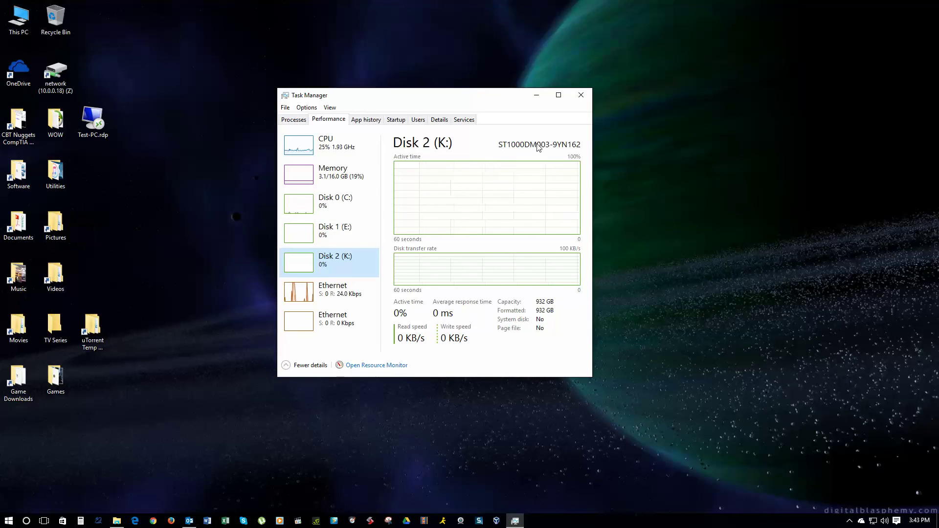
click(345, 237)
click(342, 264)
click(342, 243)
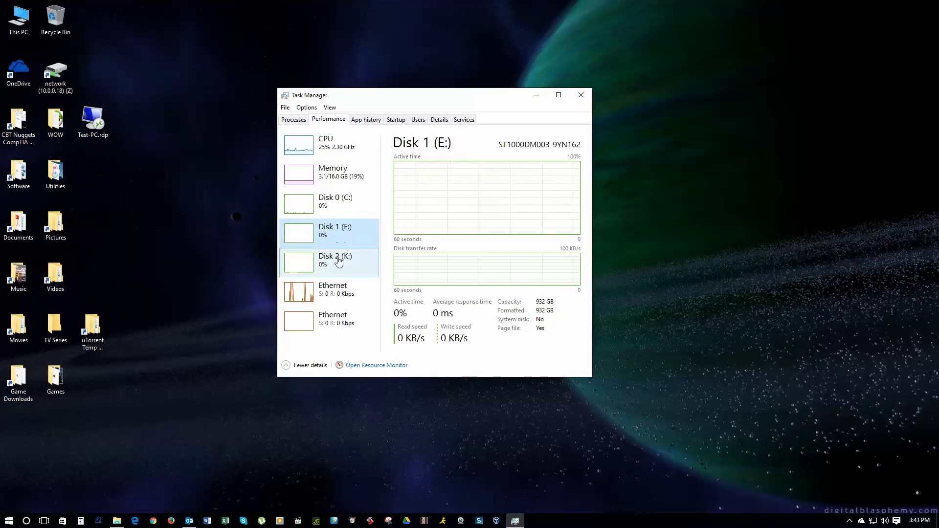
click(340, 261)
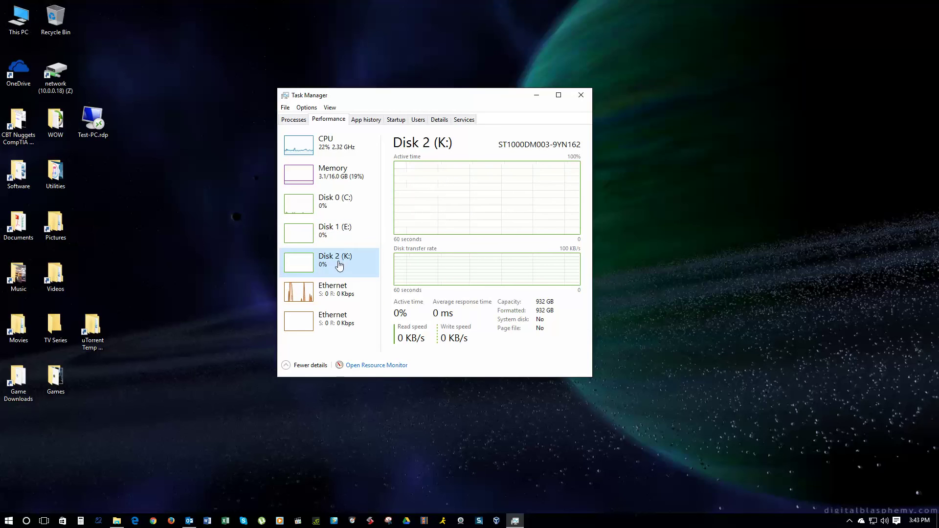
View the Realtek and VirtualBox Host-Only adapters, then step back through Disk 2 (K:) and Disk 1 (E:).
click(340, 292)
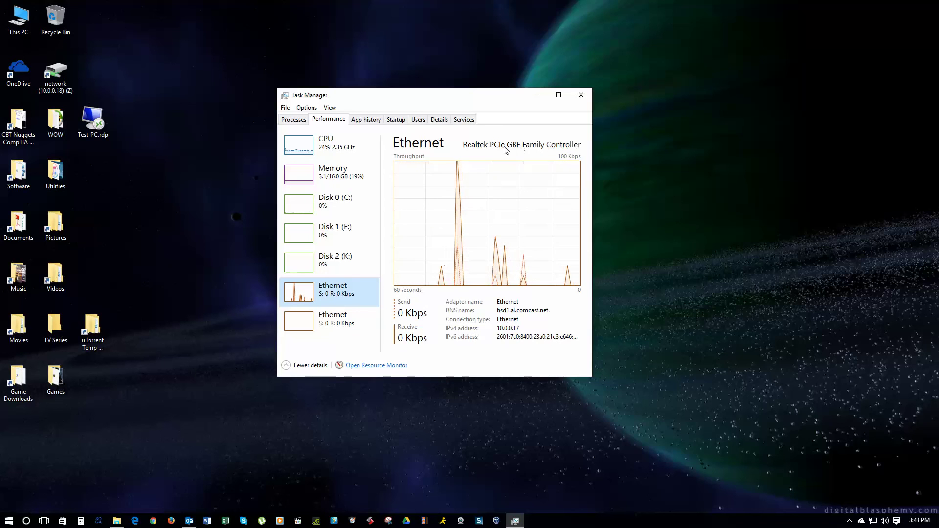
click(345, 321)
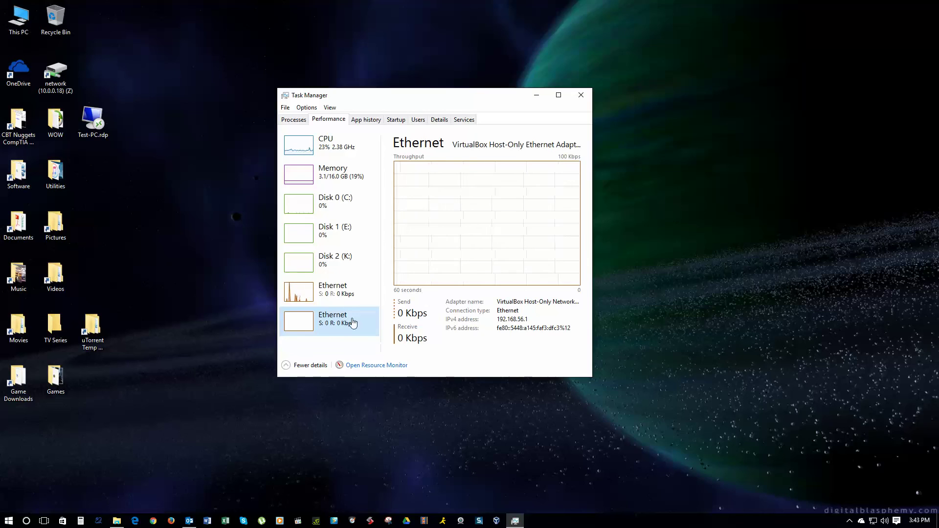
click(337, 289)
click(330, 259)
click(338, 229)
Cycle through Memory, CPU and Memory, finishing on Disk 0 (C:), the Samsung SSD 840 EVO.
click(337, 174)
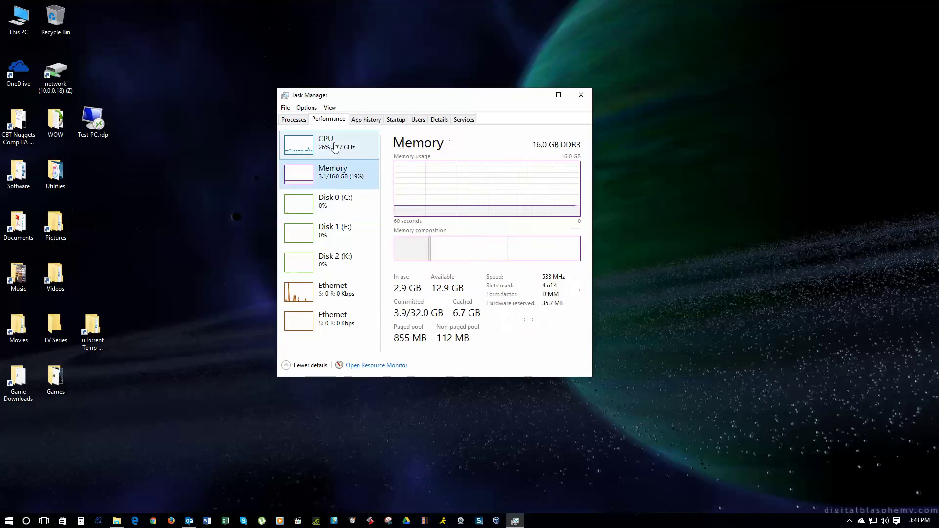
click(338, 146)
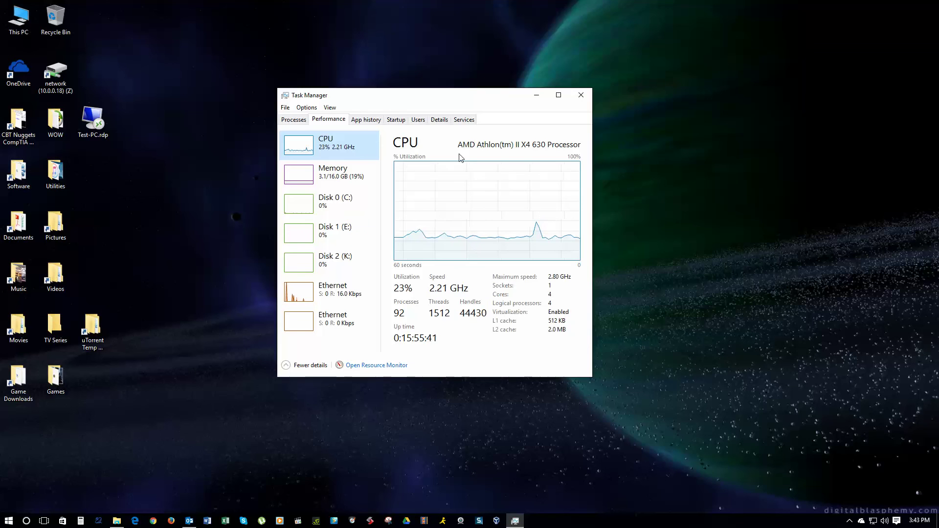
click(342, 181)
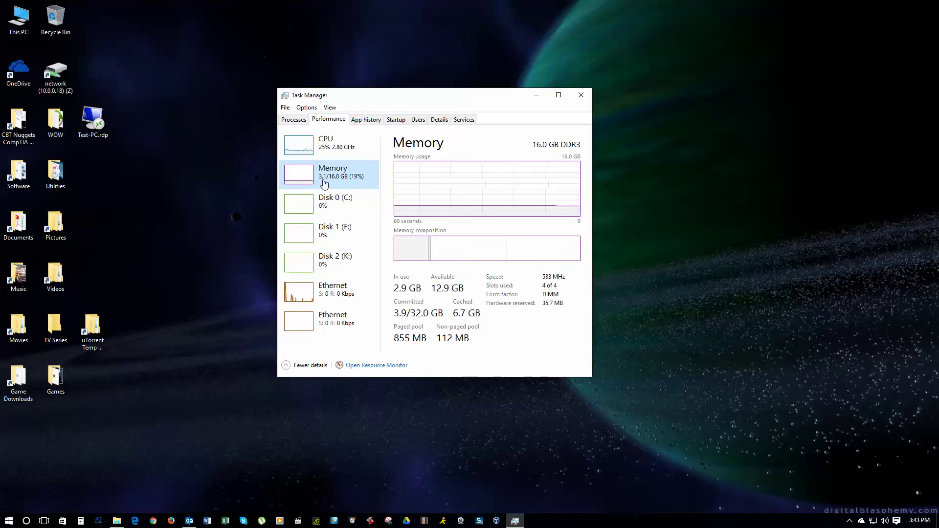
click(344, 214)
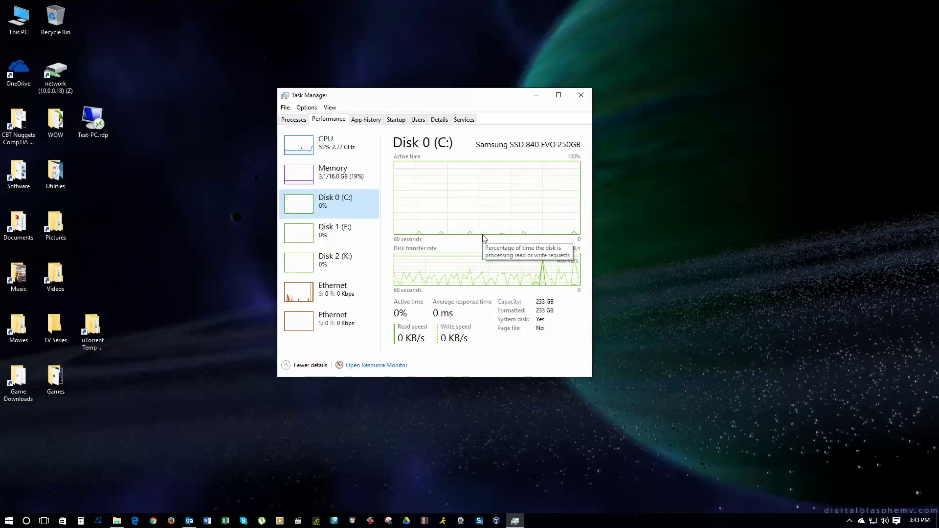
Open Resource Monitor, expand Disk, then CPU's Services, Handles and Modules, and view the Memory tab.
click(370, 365)
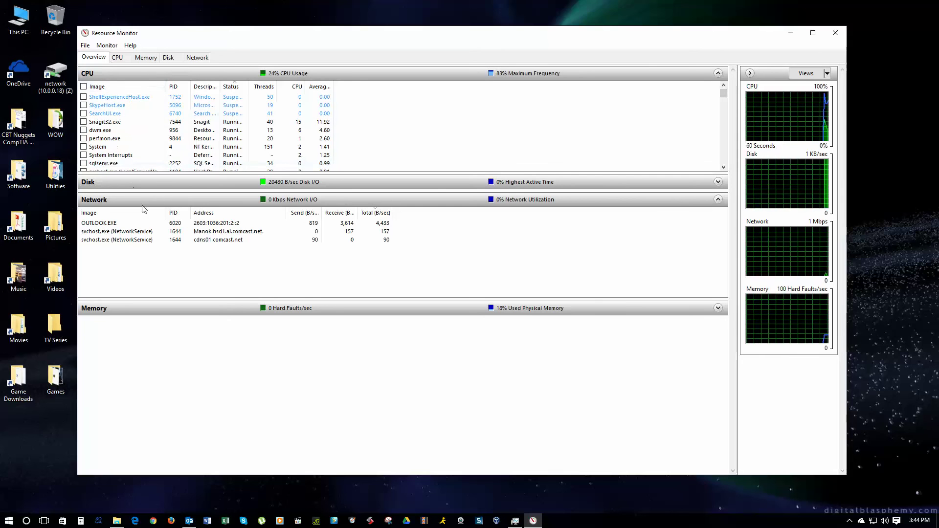
click(118, 186)
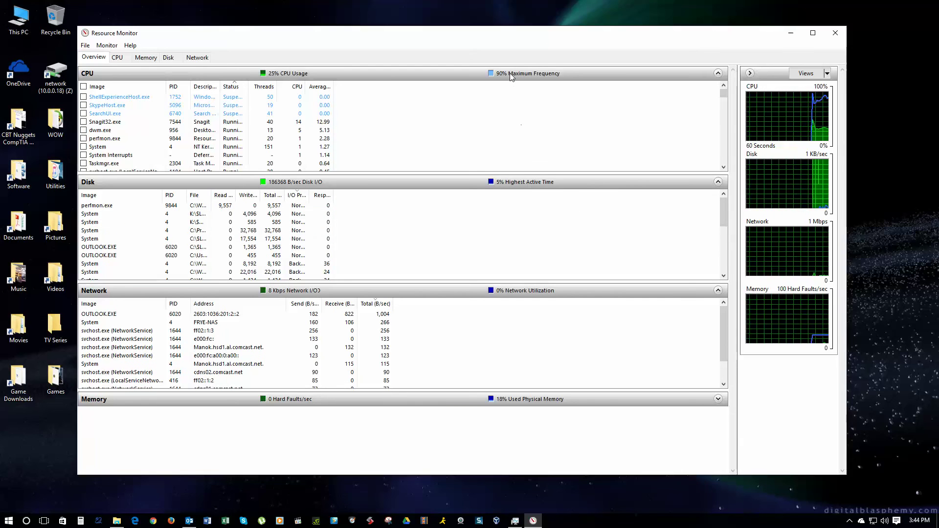
click(118, 58)
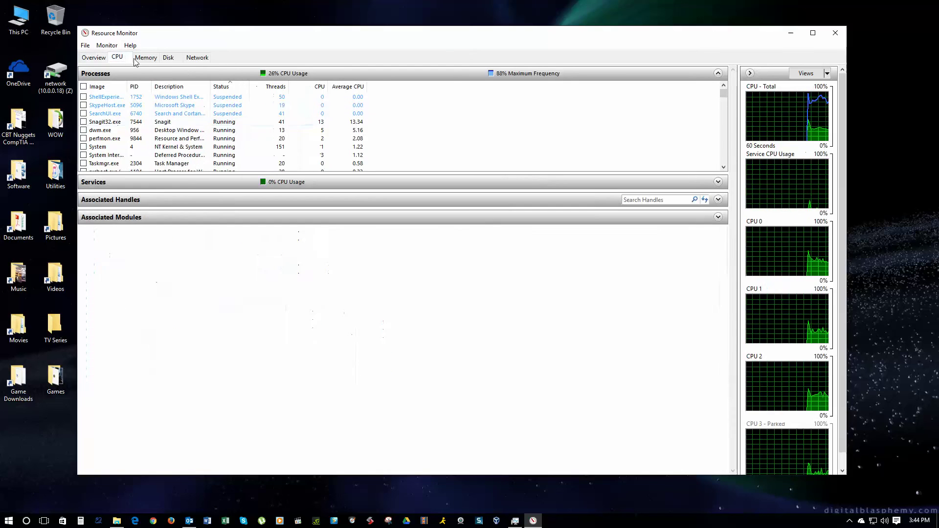
click(156, 183)
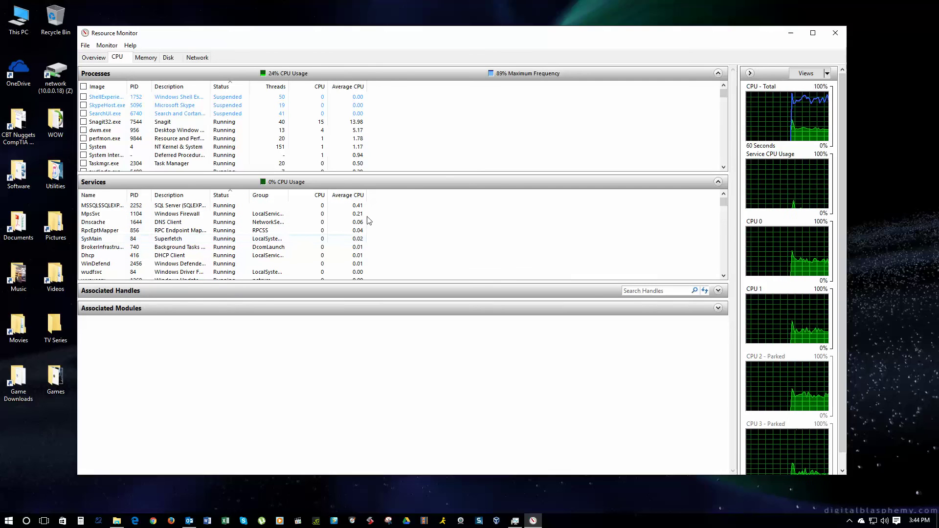
click(175, 292)
click(192, 399)
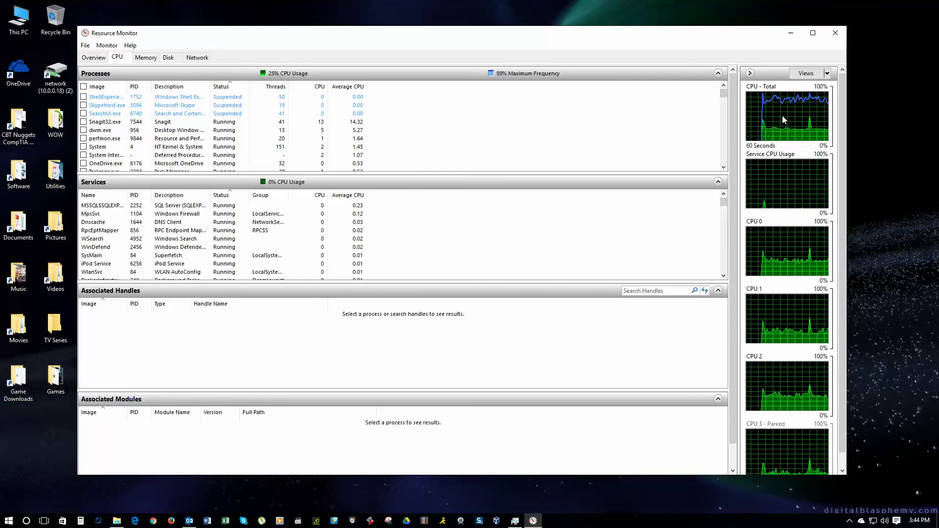
click(146, 57)
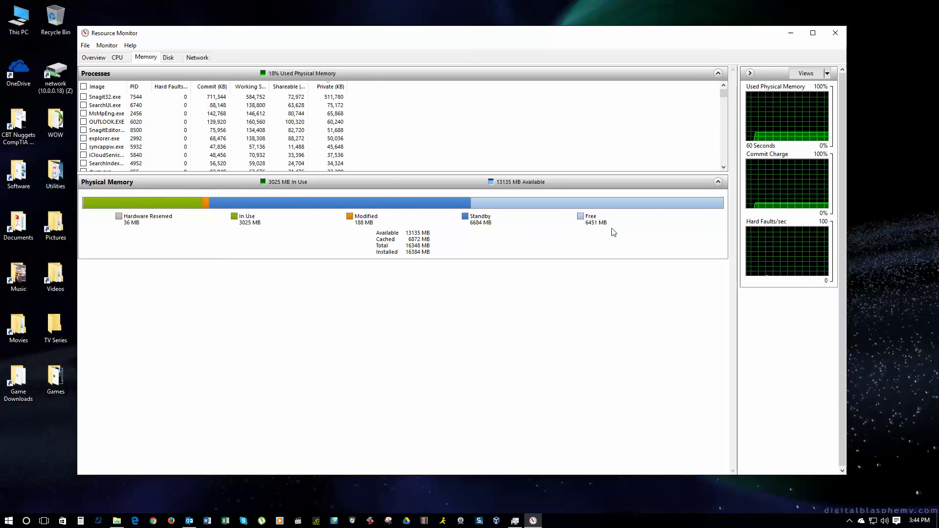
Compare Resource Monitor's memory with Task Manager's memory composition, then show Resource Monitor's Disk tab.
drag(349, 34, 549, 336)
click(333, 173)
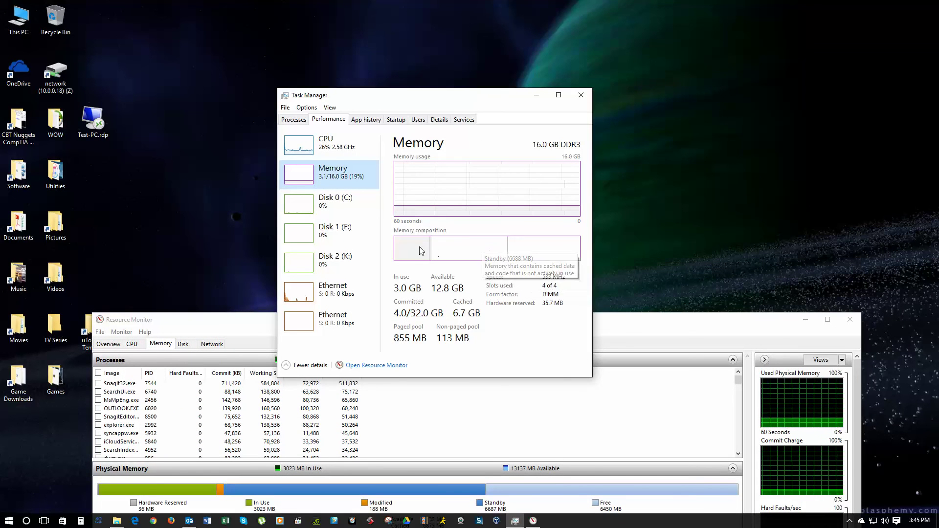
mouse_move(570, 254)
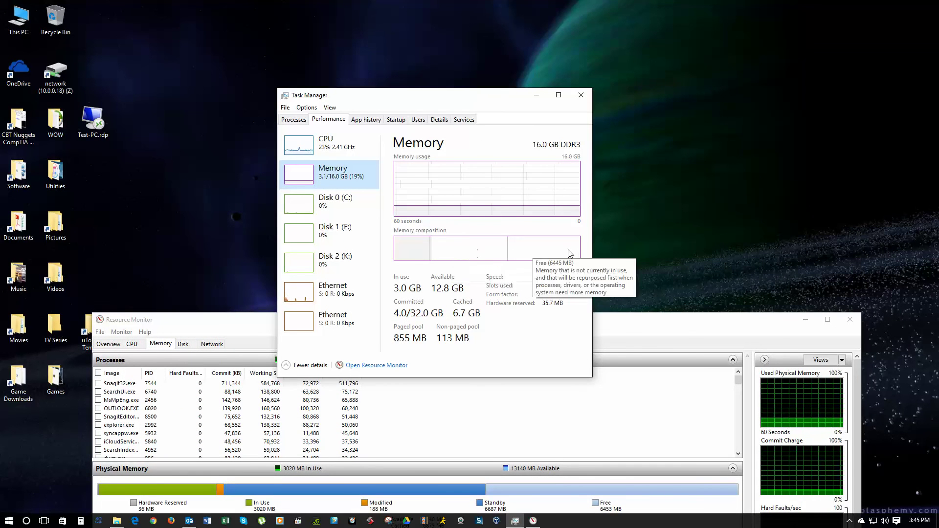
drag(639, 318, 642, 26)
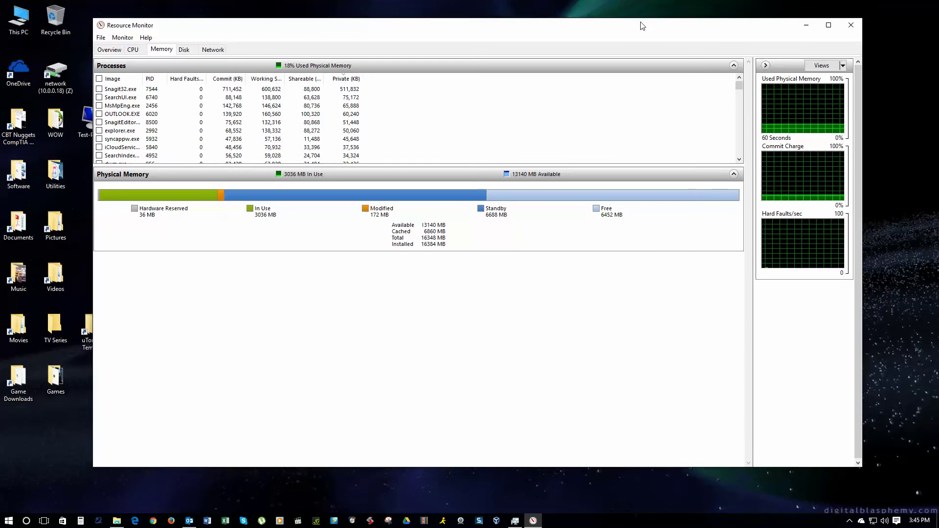
click(184, 49)
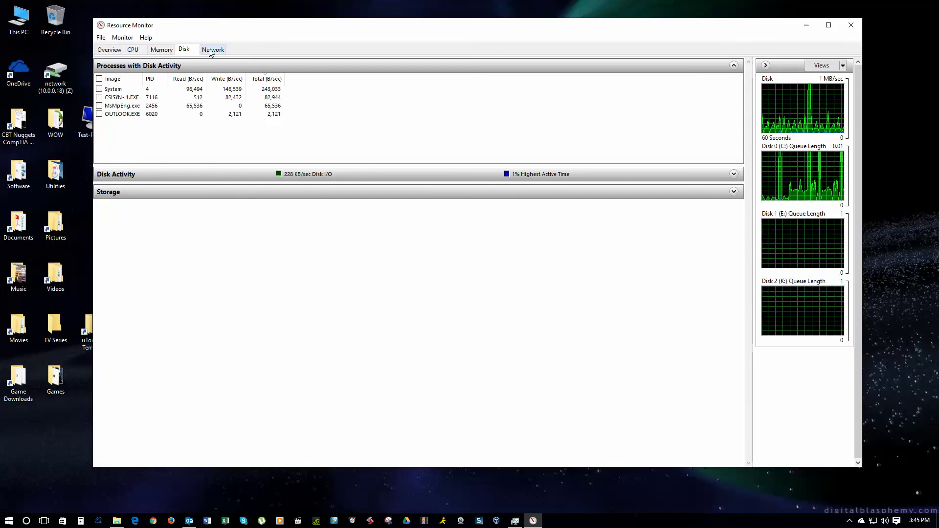
Cycle through the Memory, CPU and Overview tabs, ending on the Network tab.
click(162, 50)
click(134, 50)
click(110, 50)
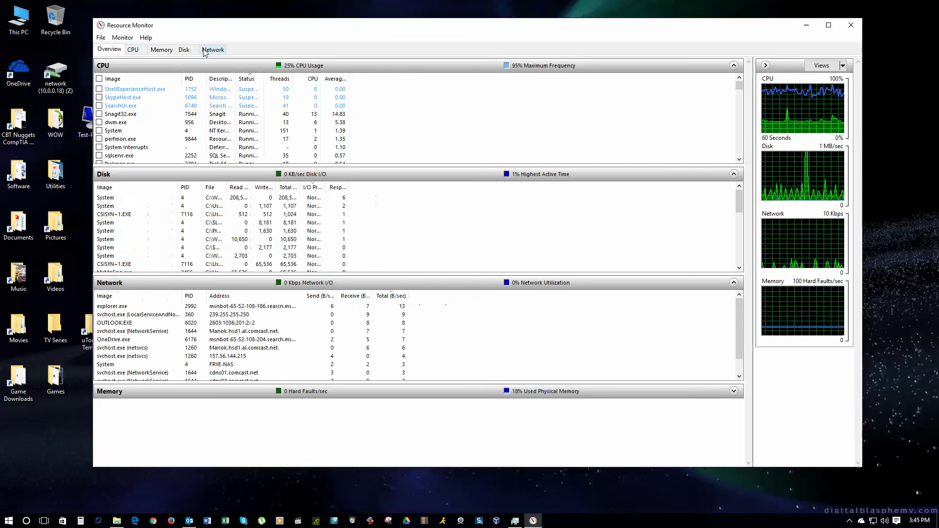
click(211, 49)
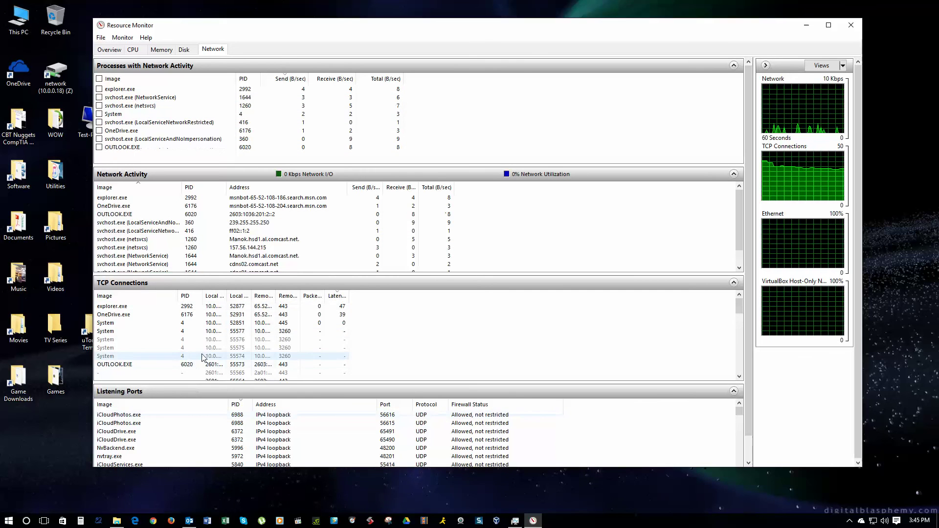
Review the TCP Connections and Listening Ports lists, then go back to the Overview tab.
scroll(205, 355, down, 2)
scroll(163, 425, down, 3)
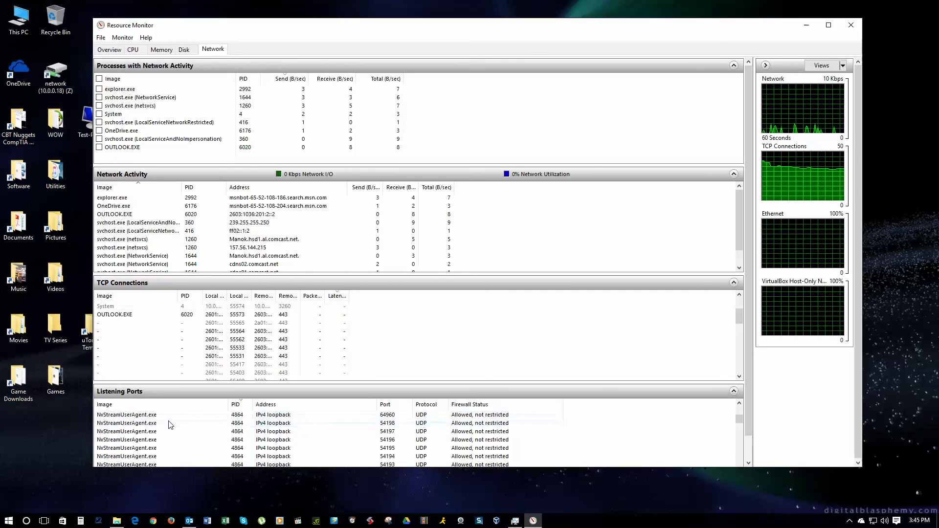
scroll(166, 428, down, 5)
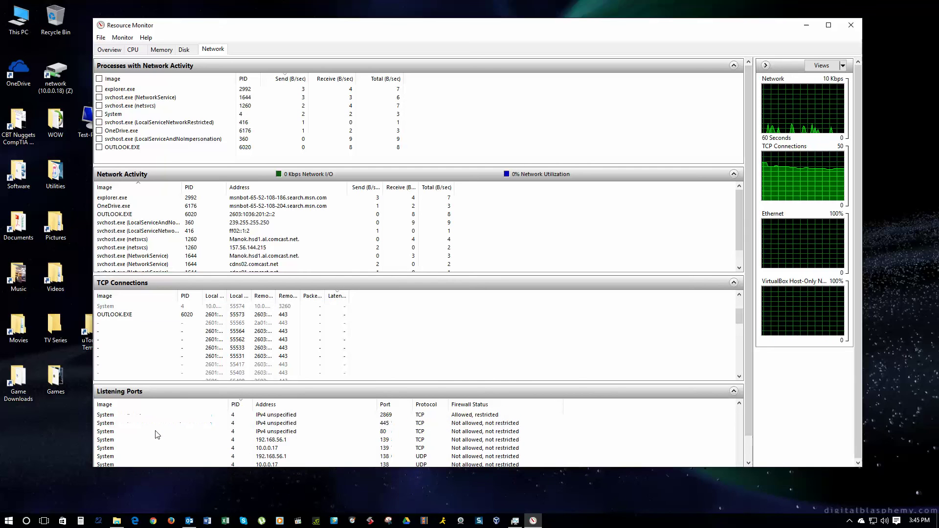
scroll(342, 430, up, 3)
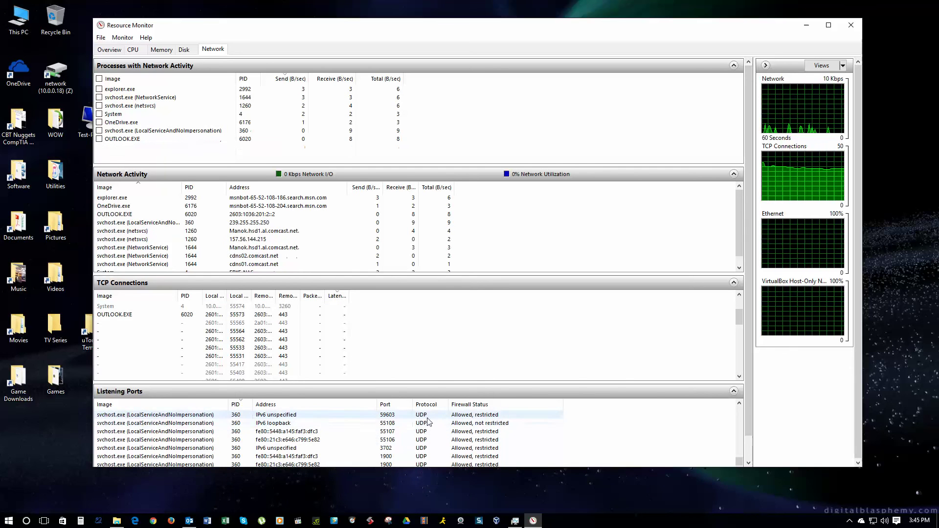
scroll(434, 437, up, 5)
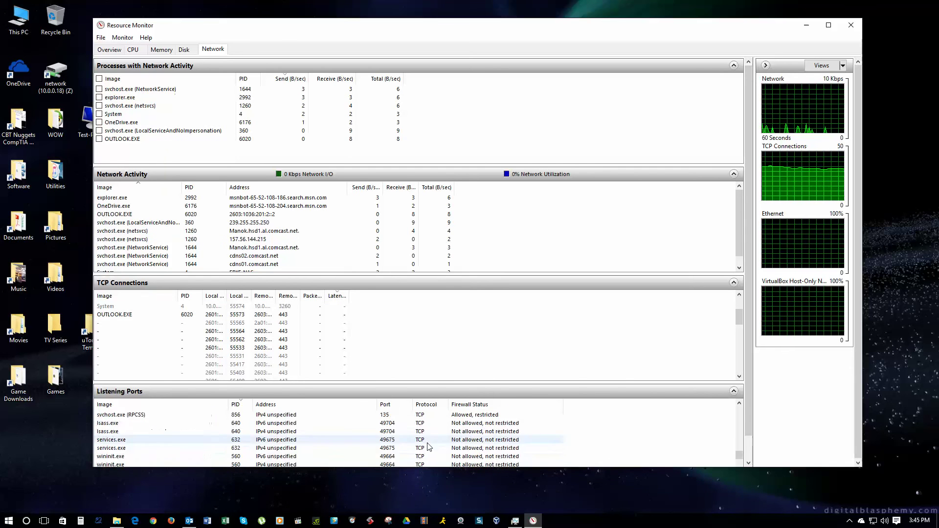
scroll(428, 437, up, 5)
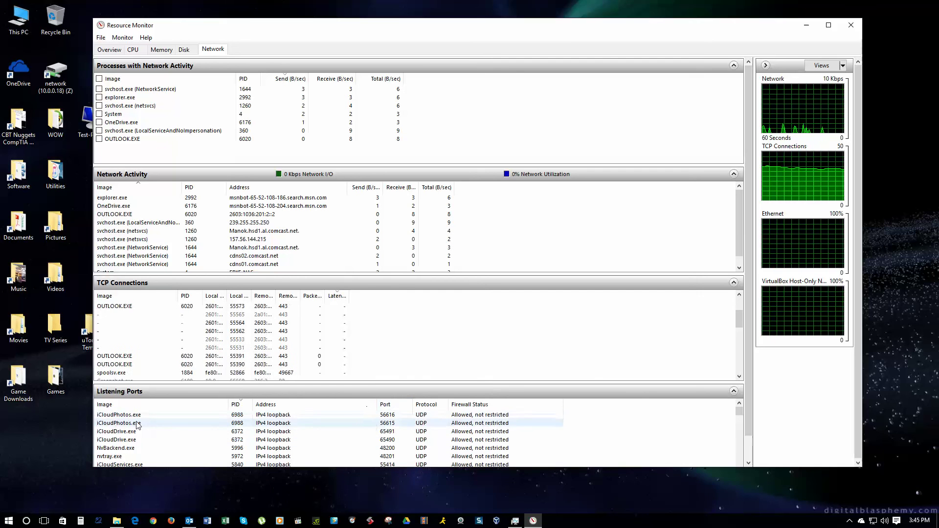
scroll(420, 438, down, 4)
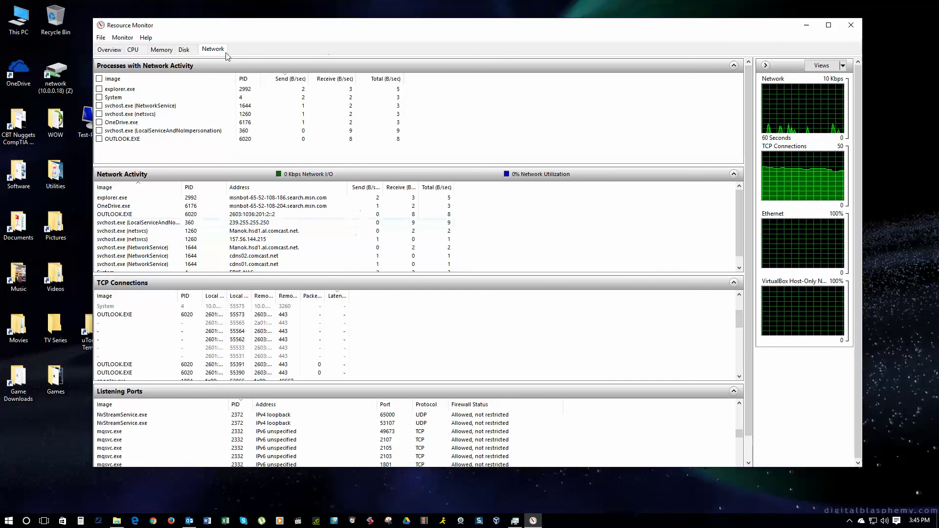
click(110, 50)
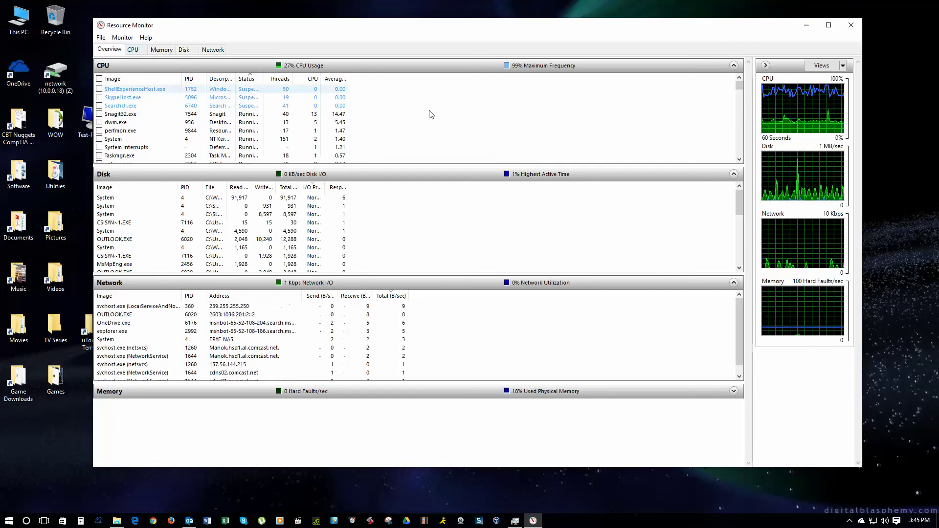
Close Resource Monitor and Task Manager to leave only the desktop.
click(856, 27)
click(579, 95)
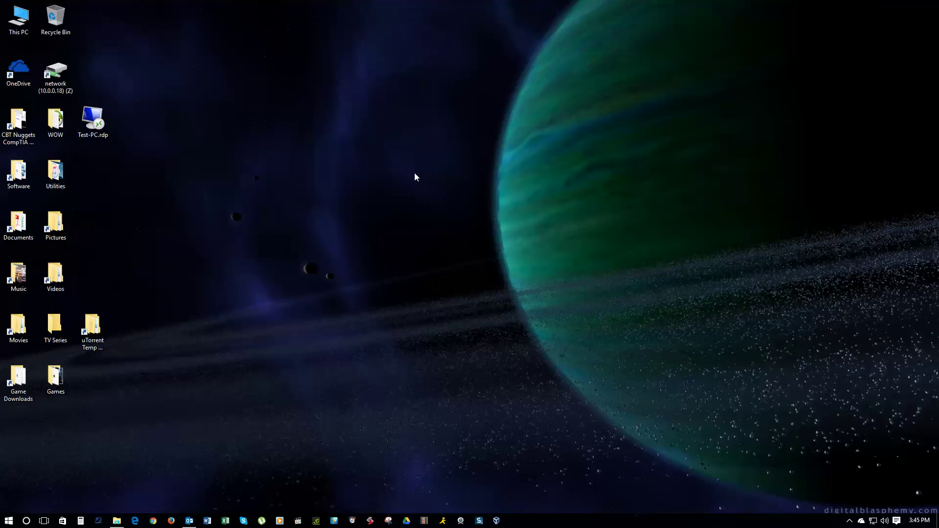